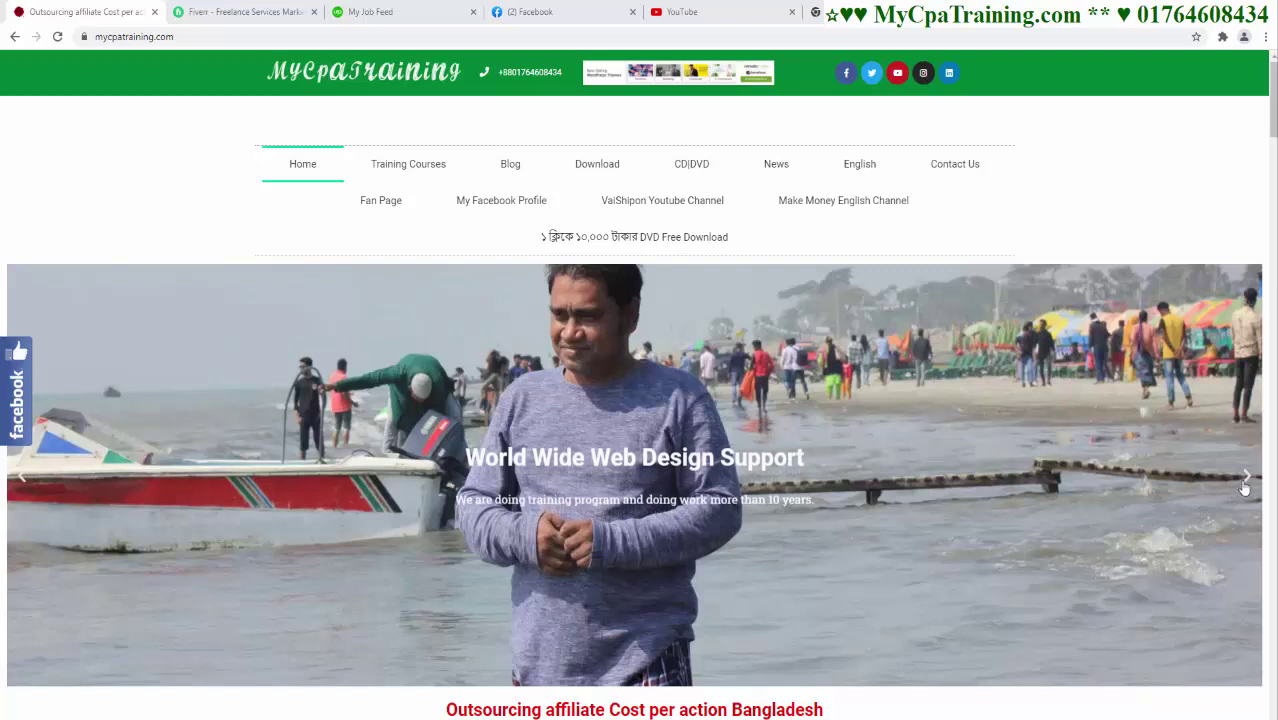
# Advance the homepage hero slider to the affiliate CPA marketing slide.
pyautogui.click(1243, 479)
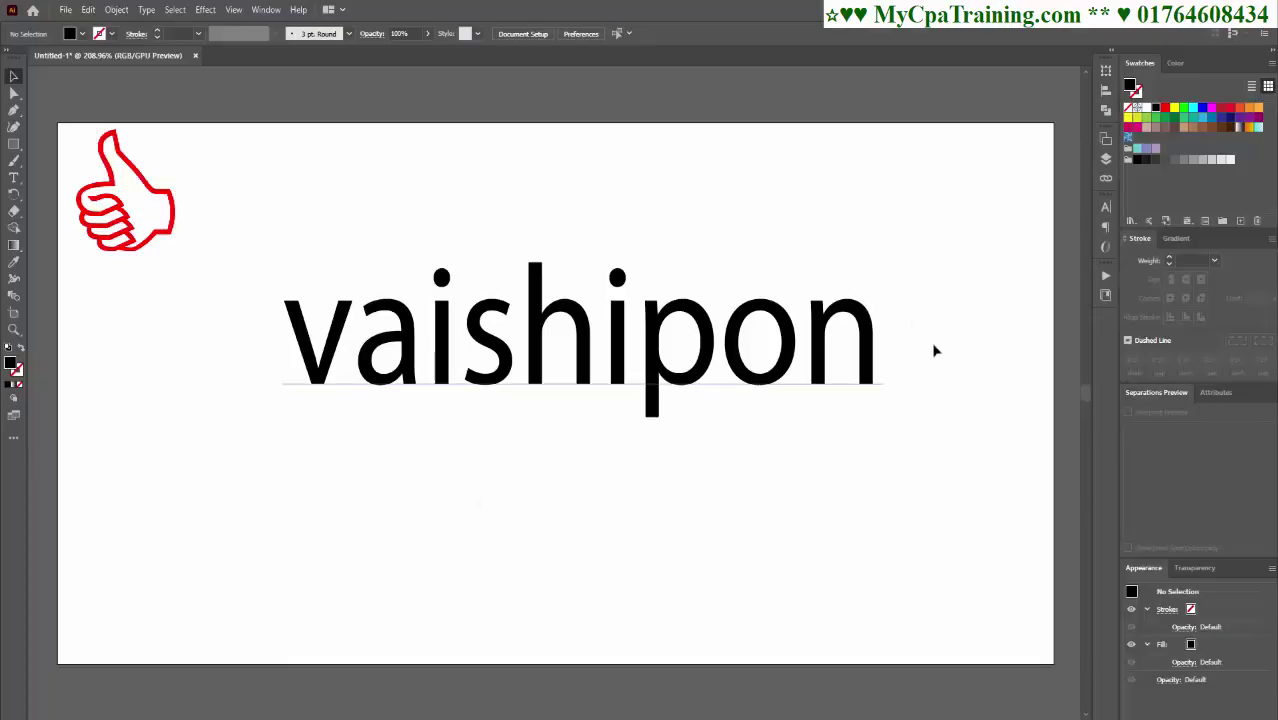
# Select the black vaishipon text object beside the red thumbs-up outline.
pyautogui.click(499, 325)
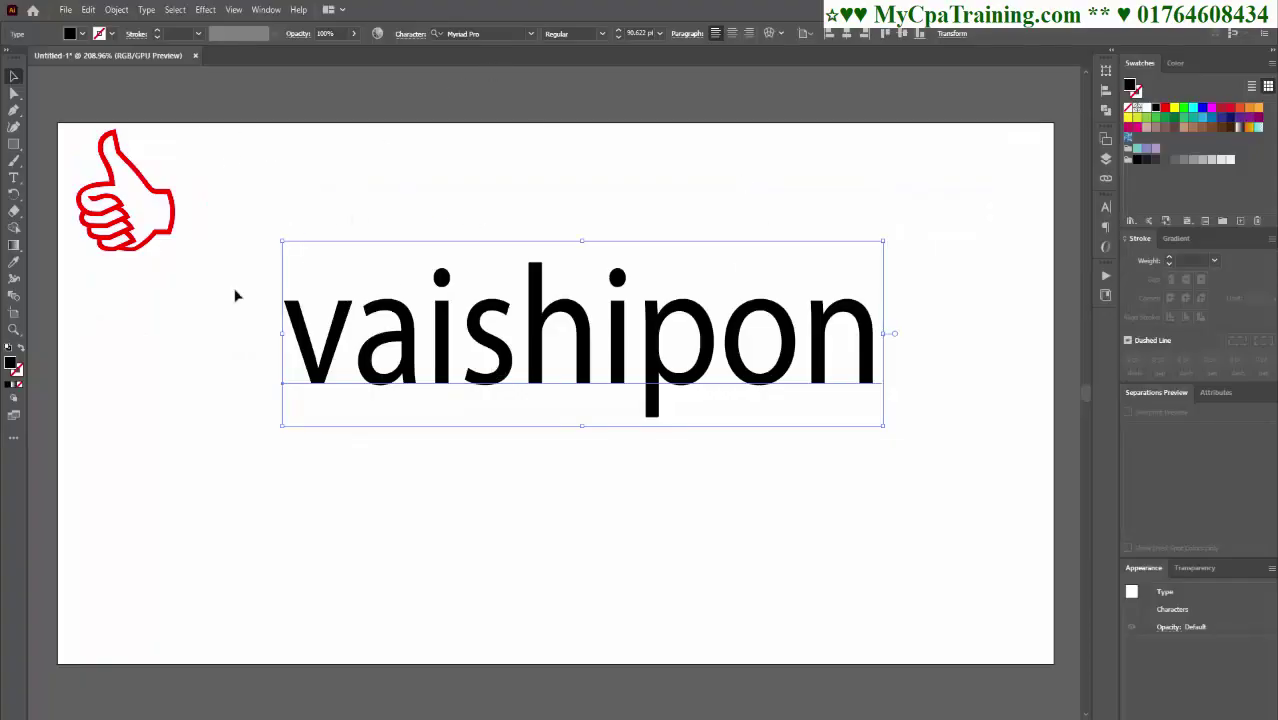
# Set the vaishipon text in the Abrushow brush font and nudge it slightly lower.
pyautogui.click(530, 33)
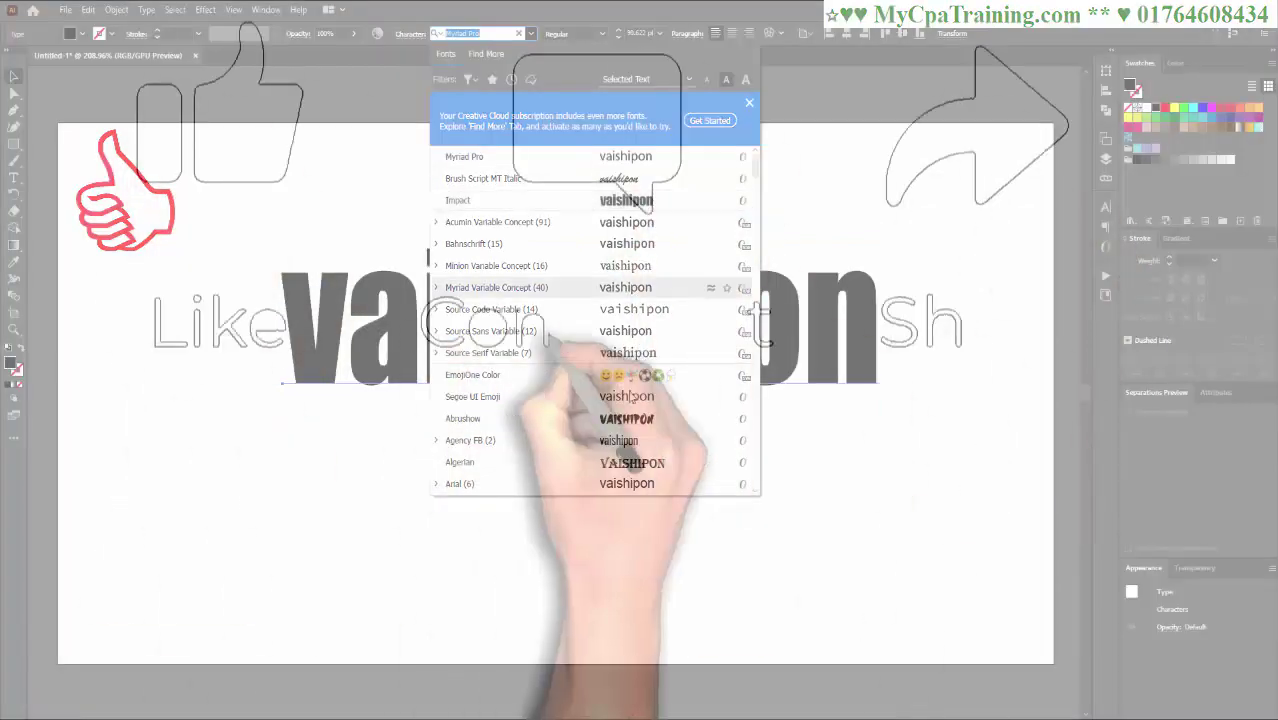
pyautogui.click(628, 419)
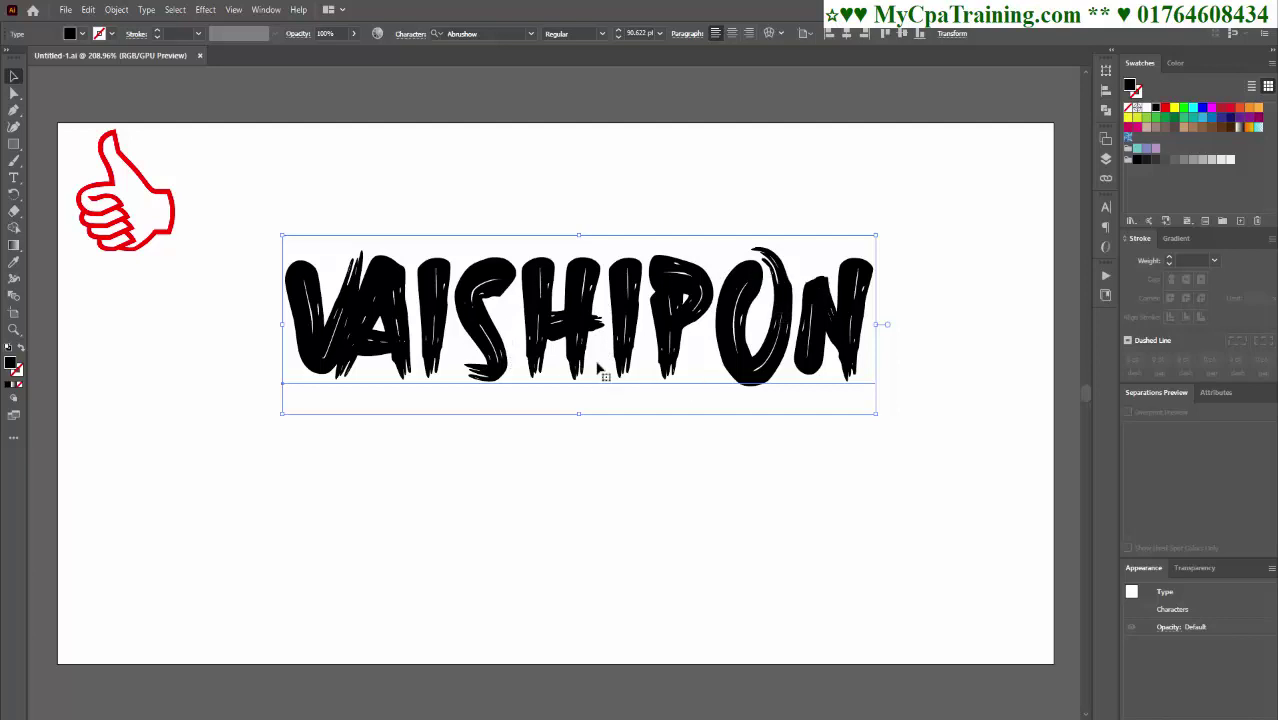
pyautogui.moveTo(596, 348); pyautogui.dragTo(579, 394)
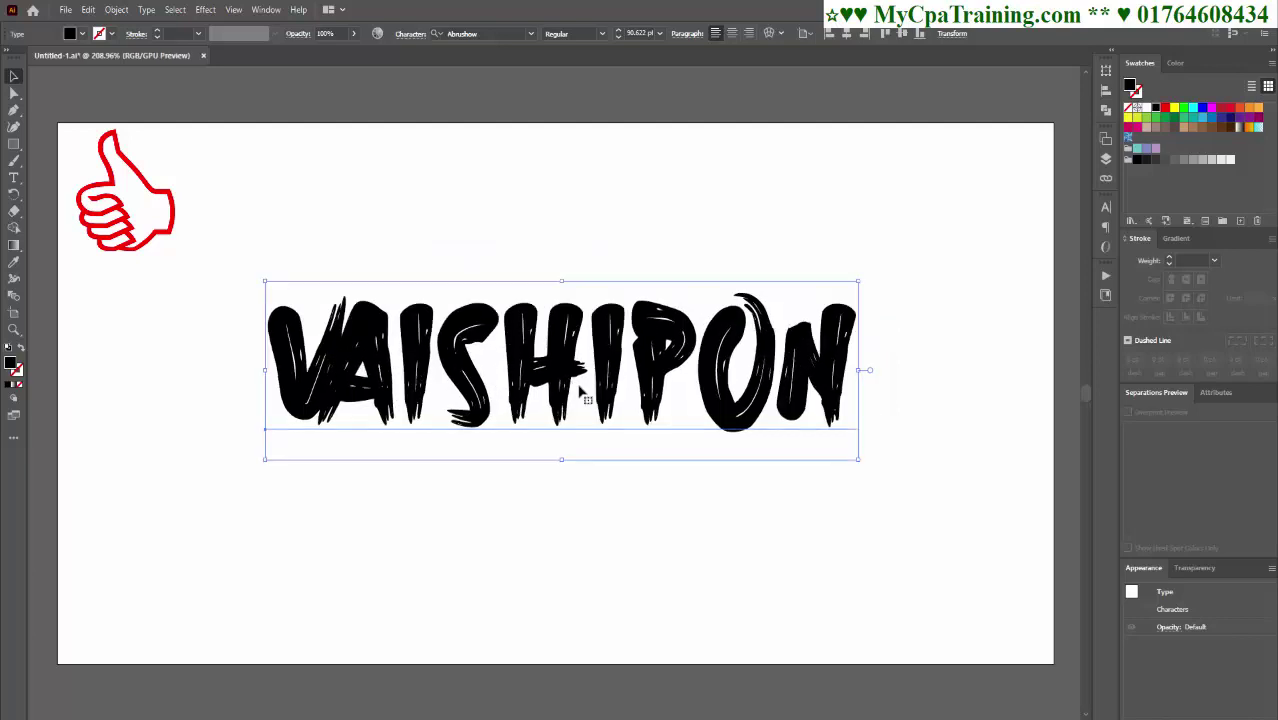
# Start an Envelope Distort Make with Warp and preview the Arc Lower style.
pyautogui.click(116, 9)
pyautogui.moveTo(152, 407)
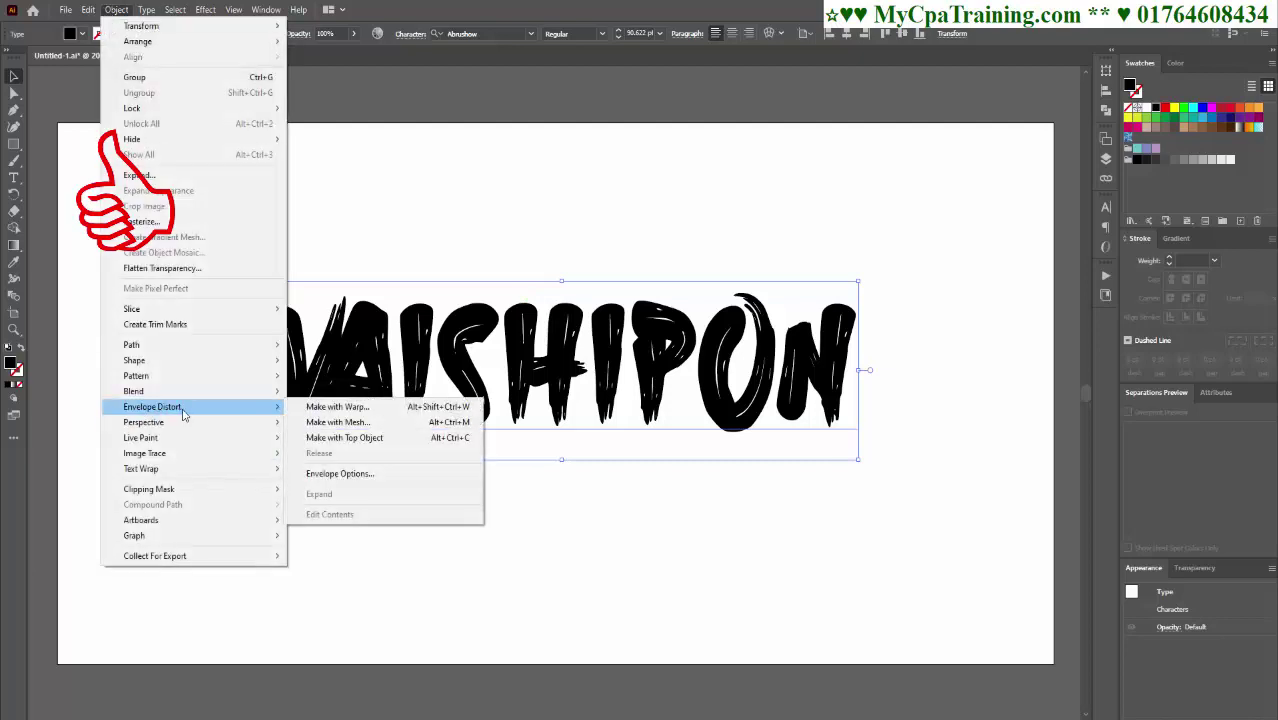
pyautogui.click(350, 410)
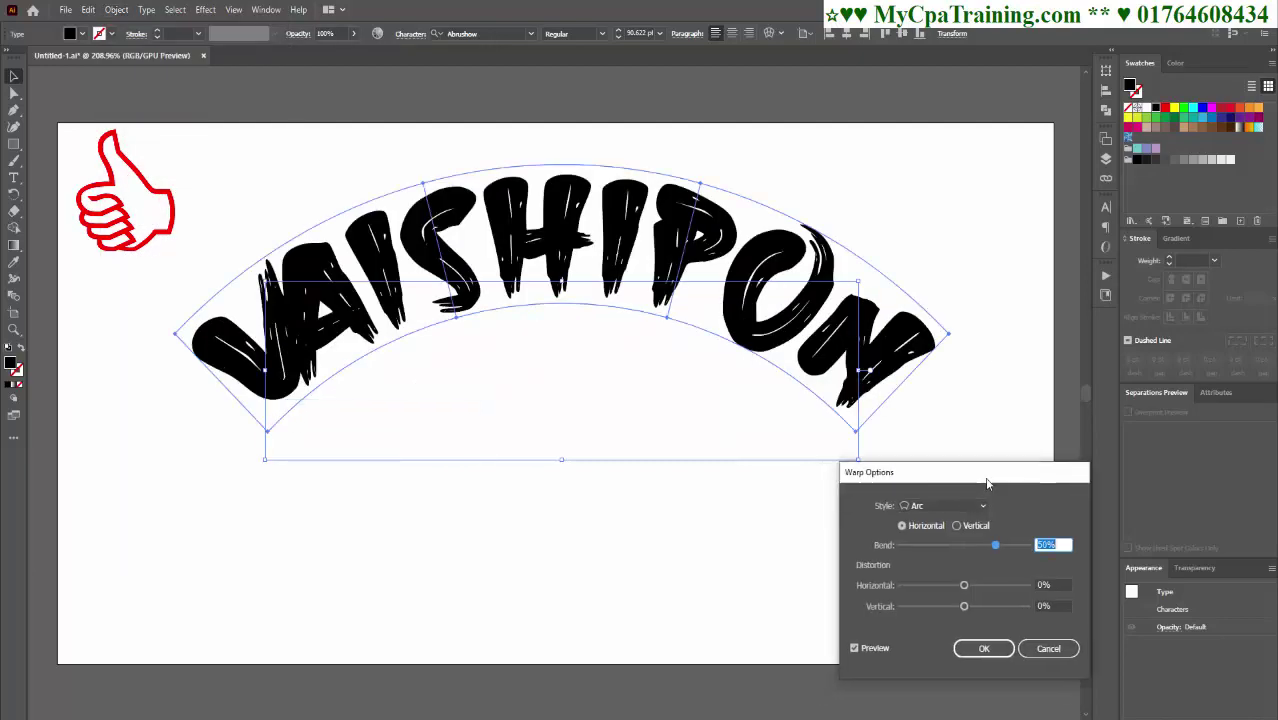
pyautogui.moveTo(913, 482); pyautogui.dragTo(985, 287)
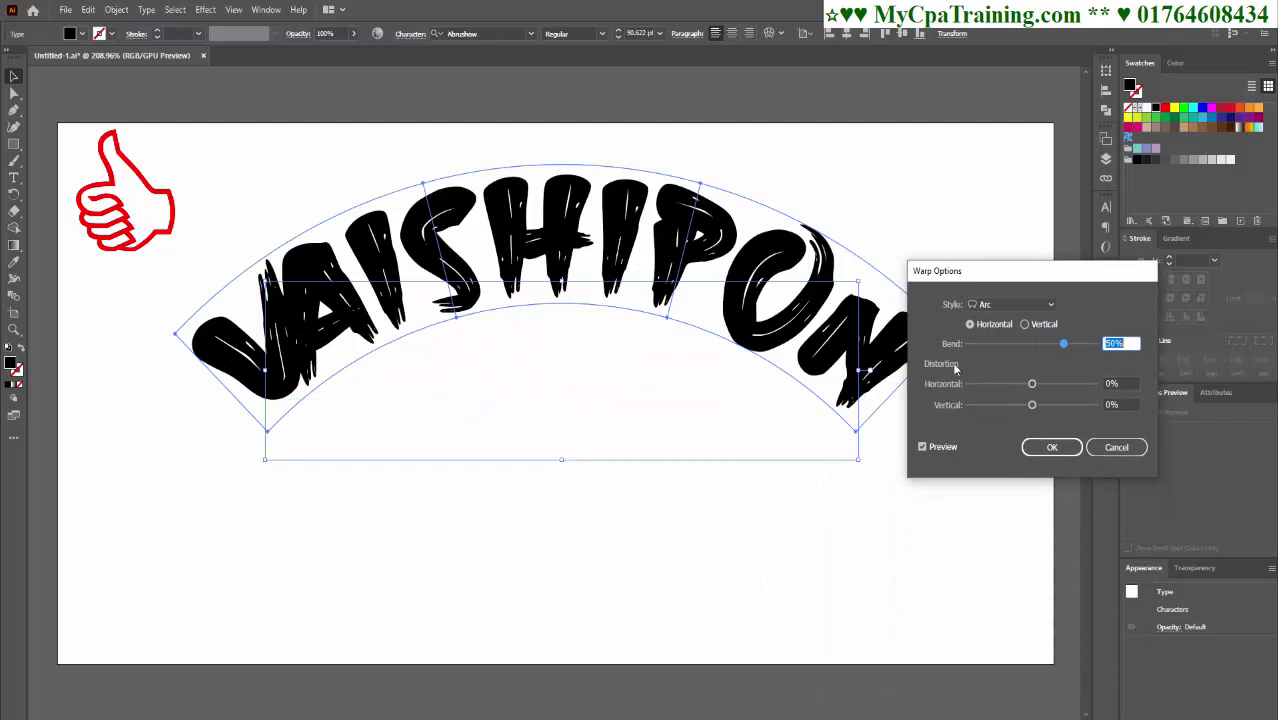
pyautogui.click(1050, 305)
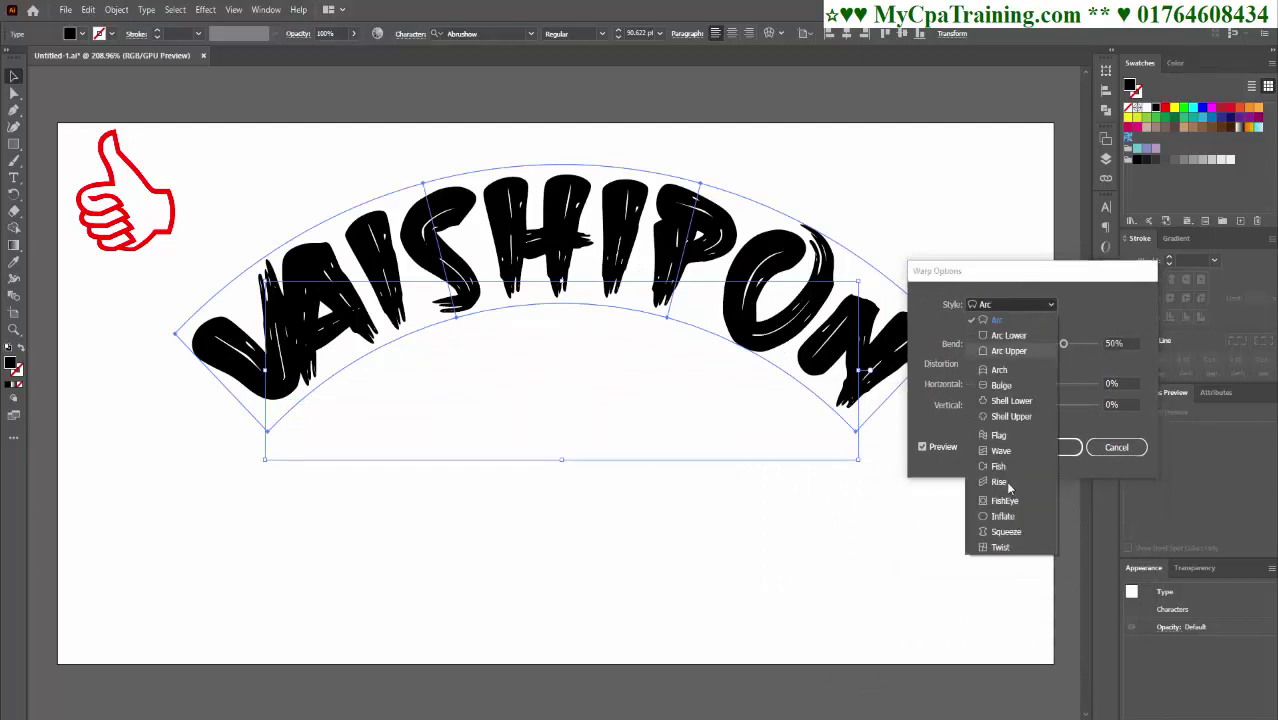
pyautogui.click(1000, 336)
# Preview Bulge, Wave and Squeeze warps, then return to Arc at 50% bend.
pyautogui.click(1045, 309)
pyautogui.click(1000, 385)
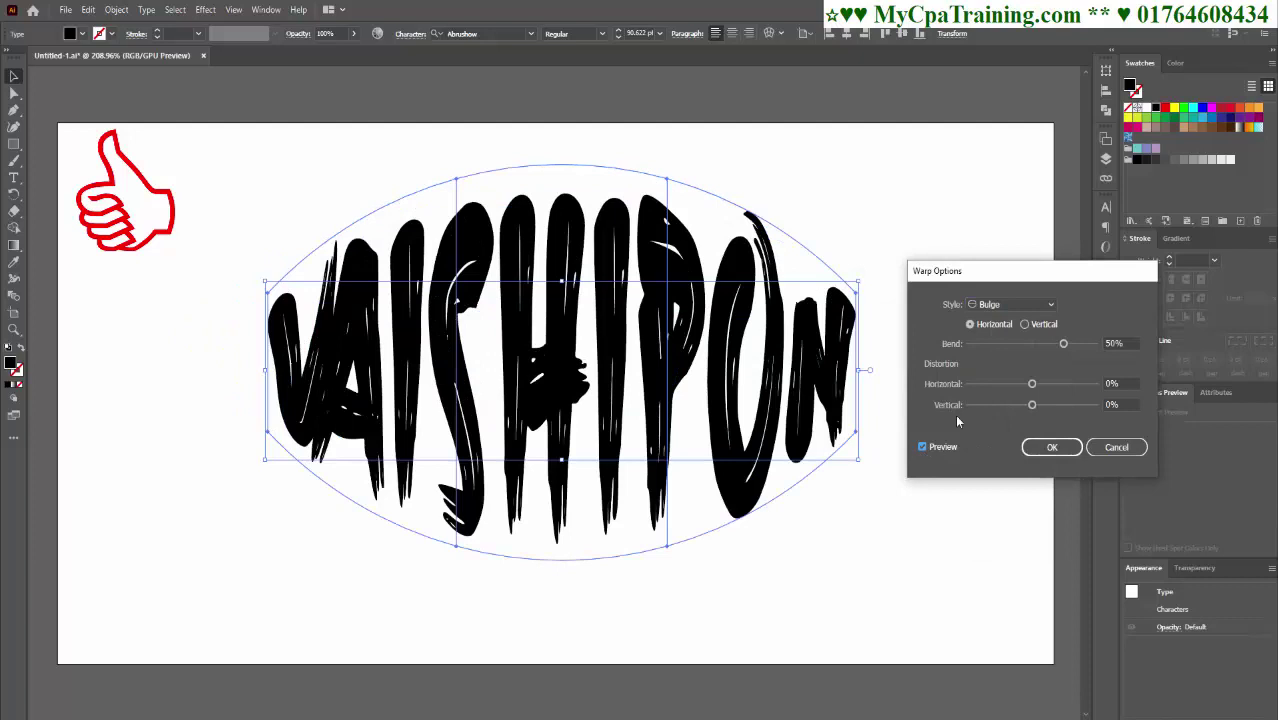
pyautogui.click(1050, 305)
pyautogui.click(1000, 450)
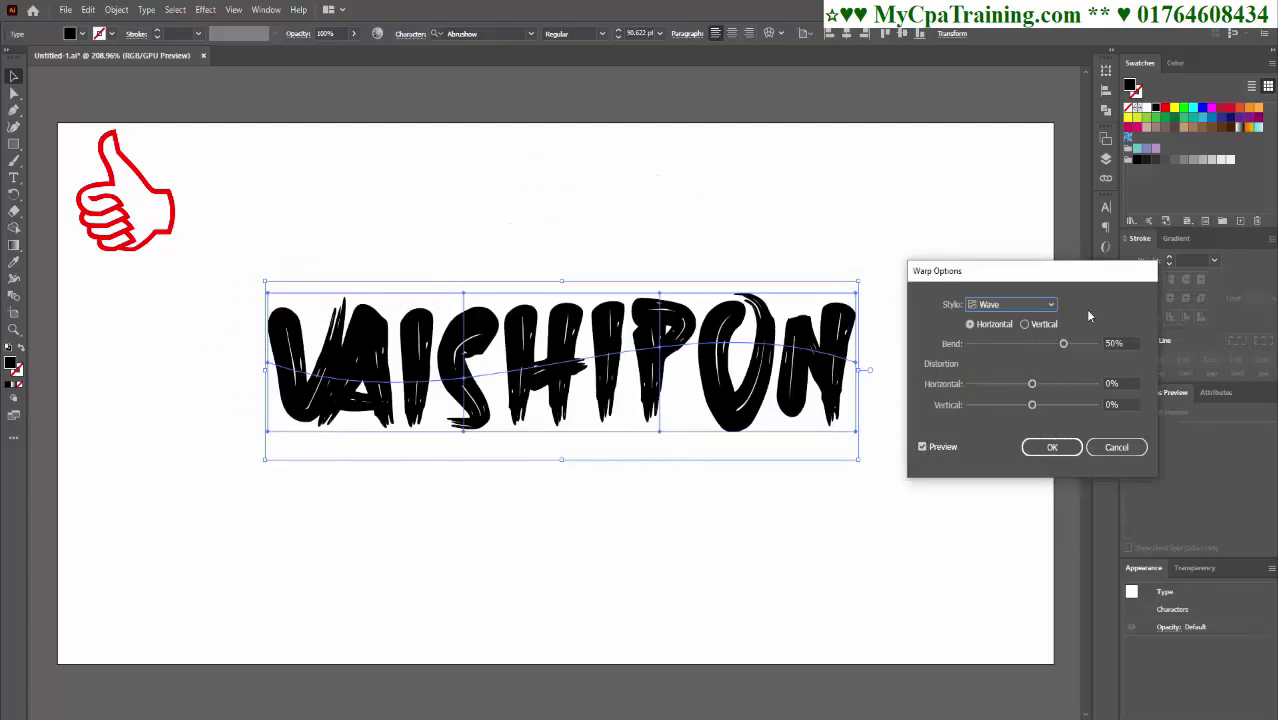
pyautogui.click(1051, 305)
pyautogui.click(1000, 532)
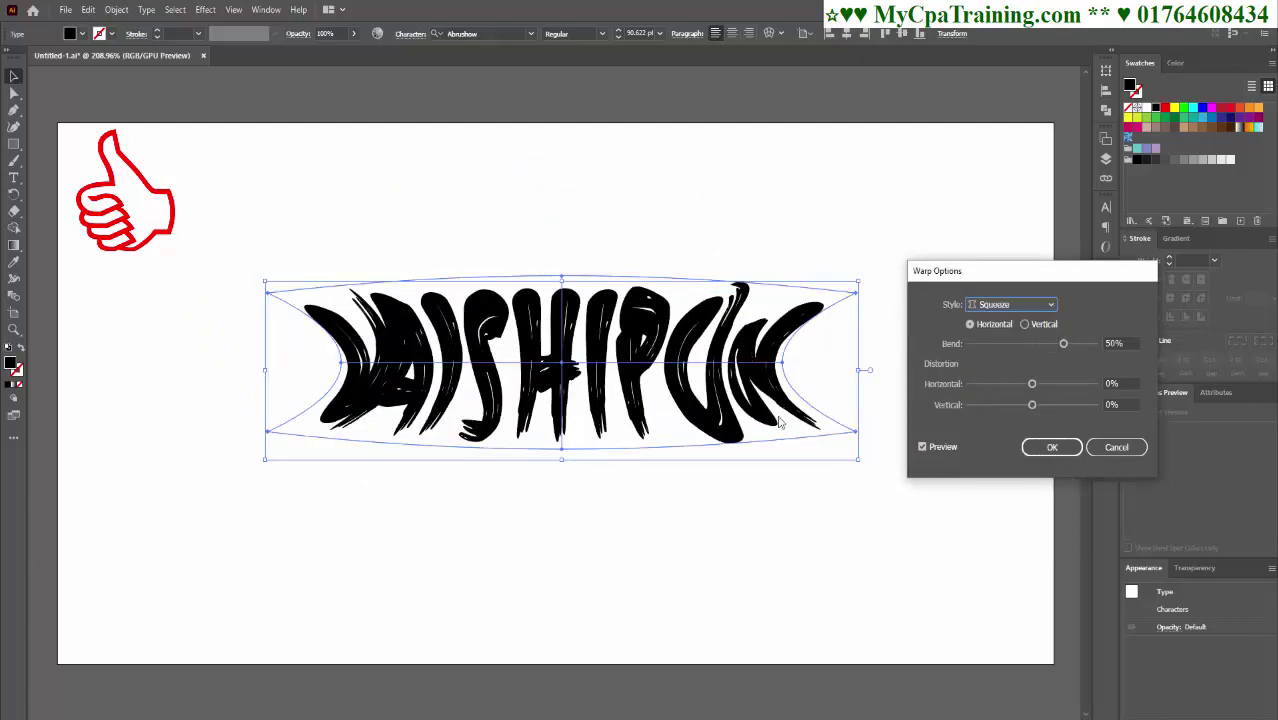
pyautogui.click(1032, 305)
pyautogui.click(1000, 318)
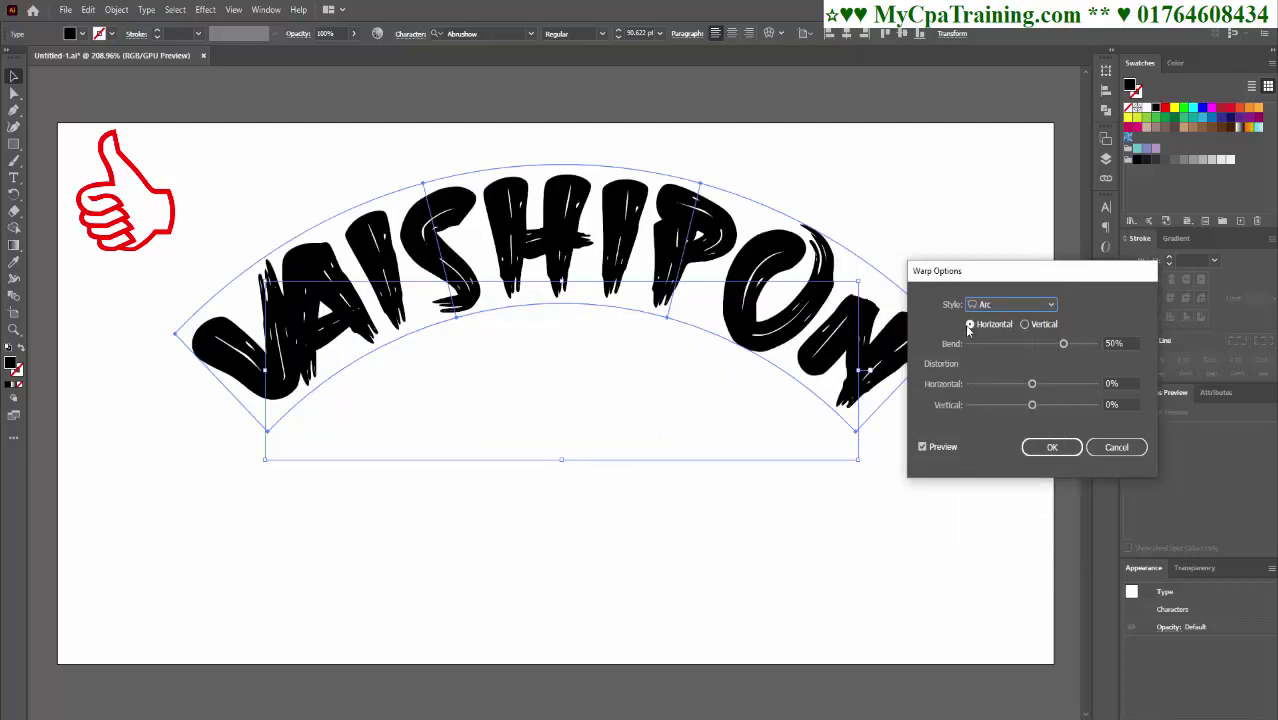
# Switch the Arc warp to vertical orientation and experiment with the bend, settling near 8%.
pyautogui.click(1024, 324)
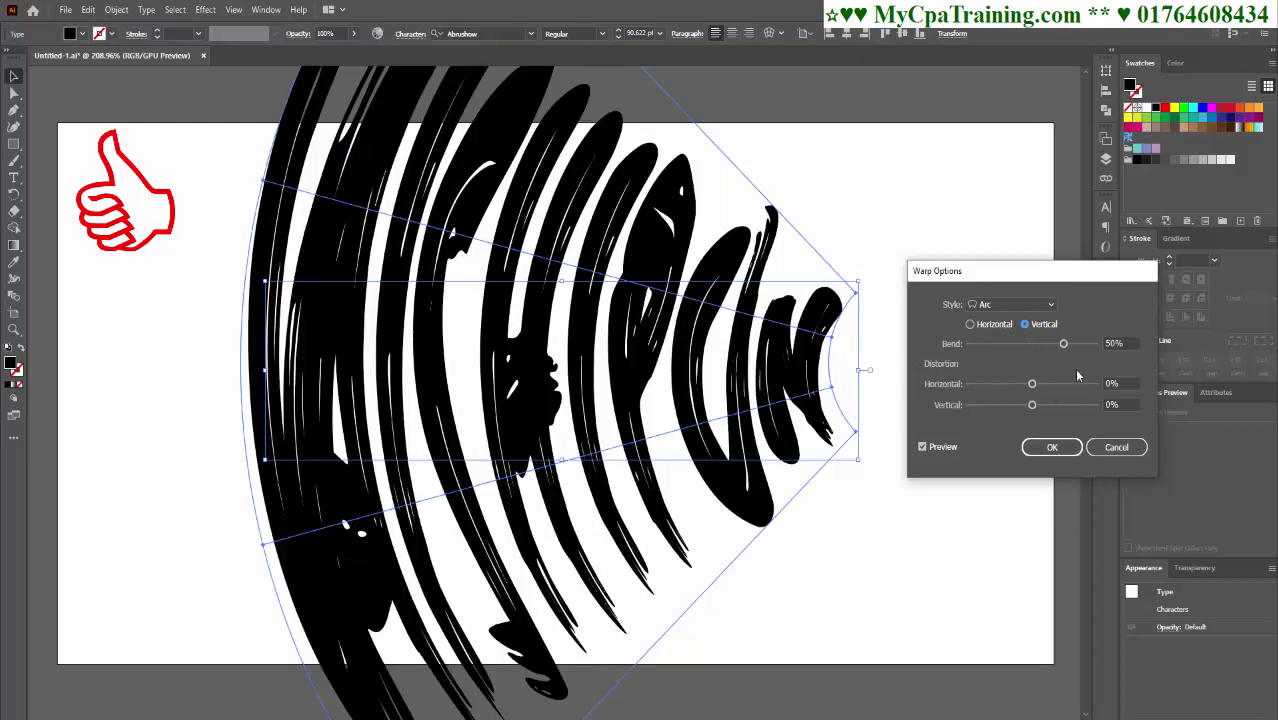
pyautogui.moveTo(1064, 344); pyautogui.dragTo(1037, 344)
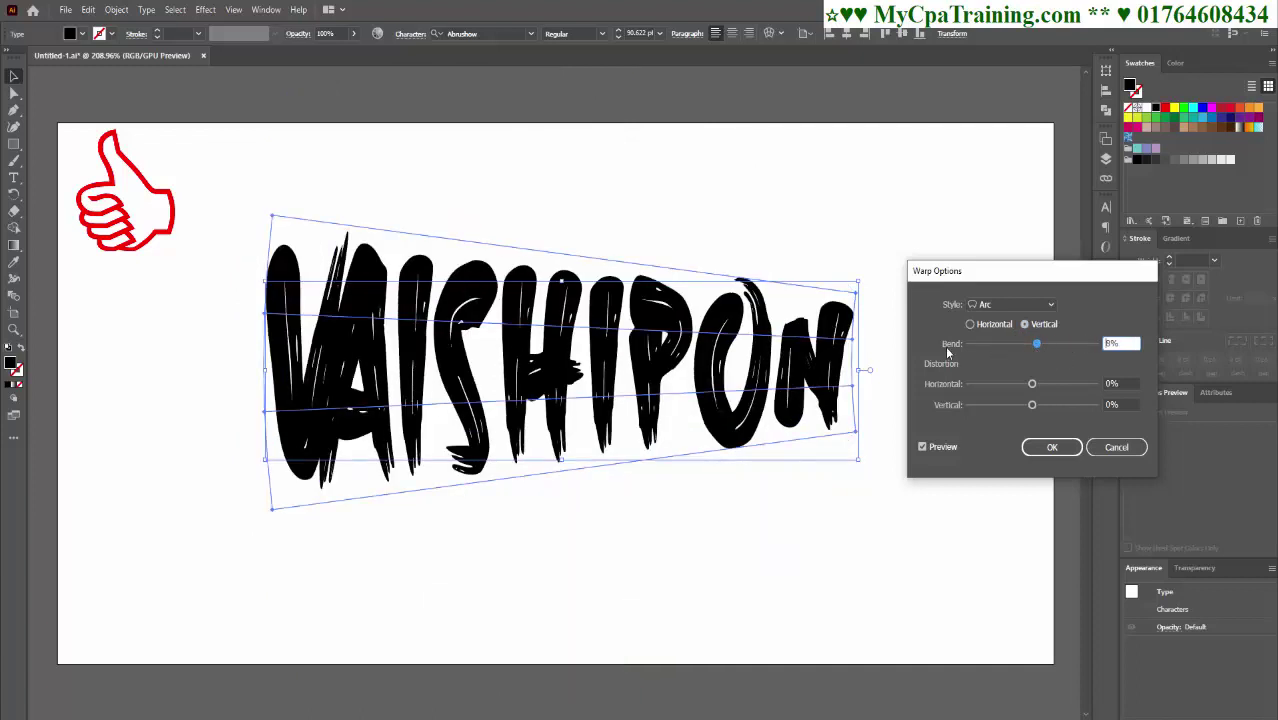
pyautogui.moveTo(1047, 346)
pyautogui.mouseDown()
pyautogui.moveTo(987, 348)
pyautogui.moveTo(1025, 348)
pyautogui.mouseUp()
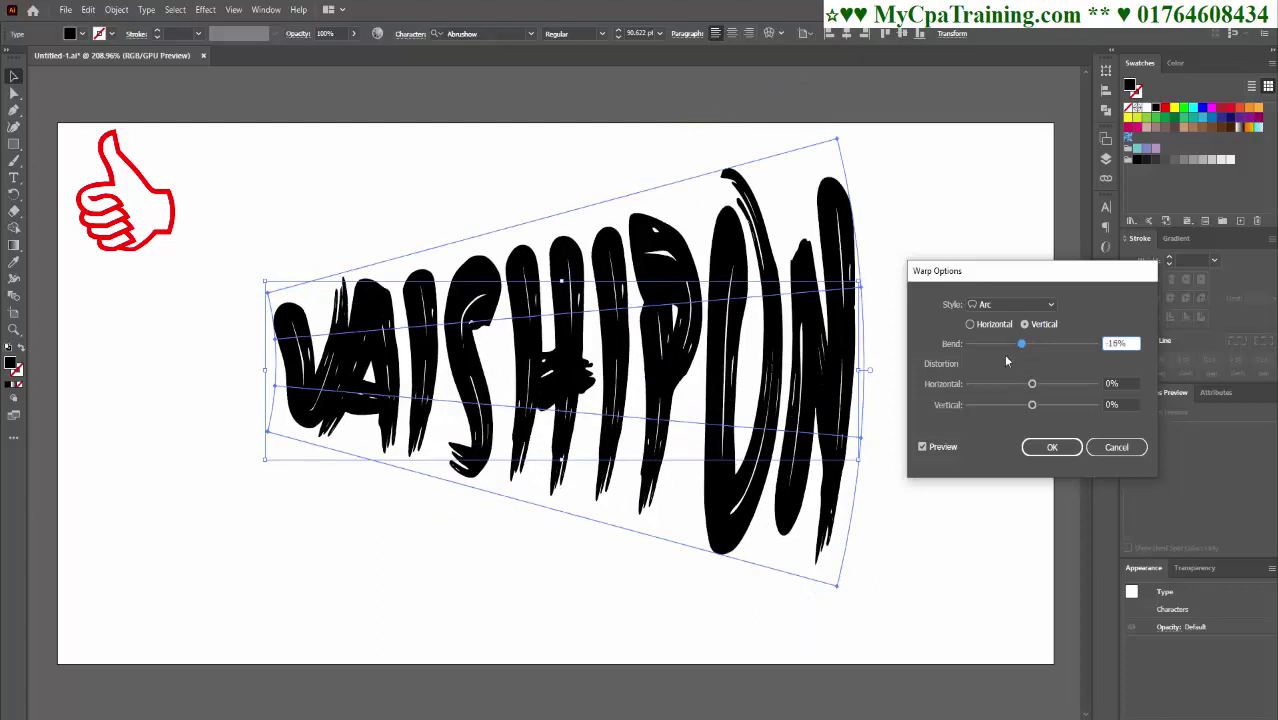
pyautogui.moveTo(1024, 347)
pyautogui.mouseDown()
pyautogui.moveTo(1062, 349)
pyautogui.moveTo(1038, 345)
pyautogui.mouseUp()
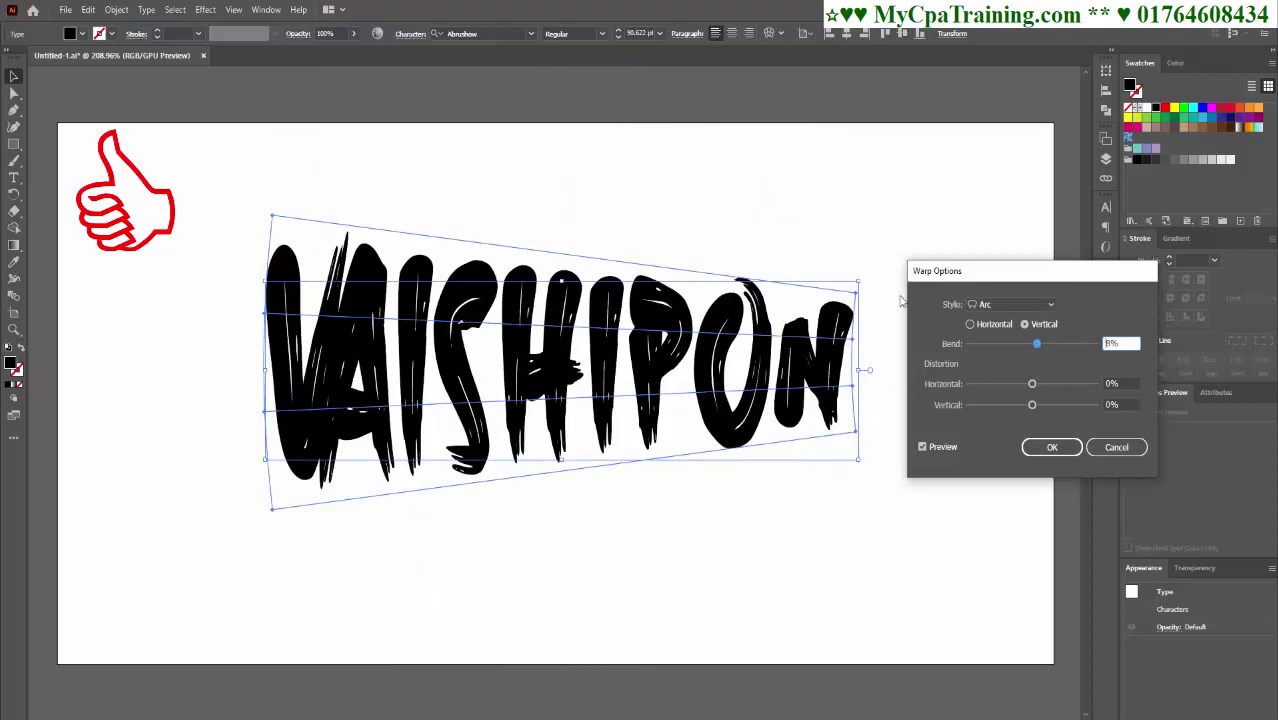
# Keep the Arc style and set distortion to 1% horizontal and -7% vertical.
pyautogui.click(1050, 305)
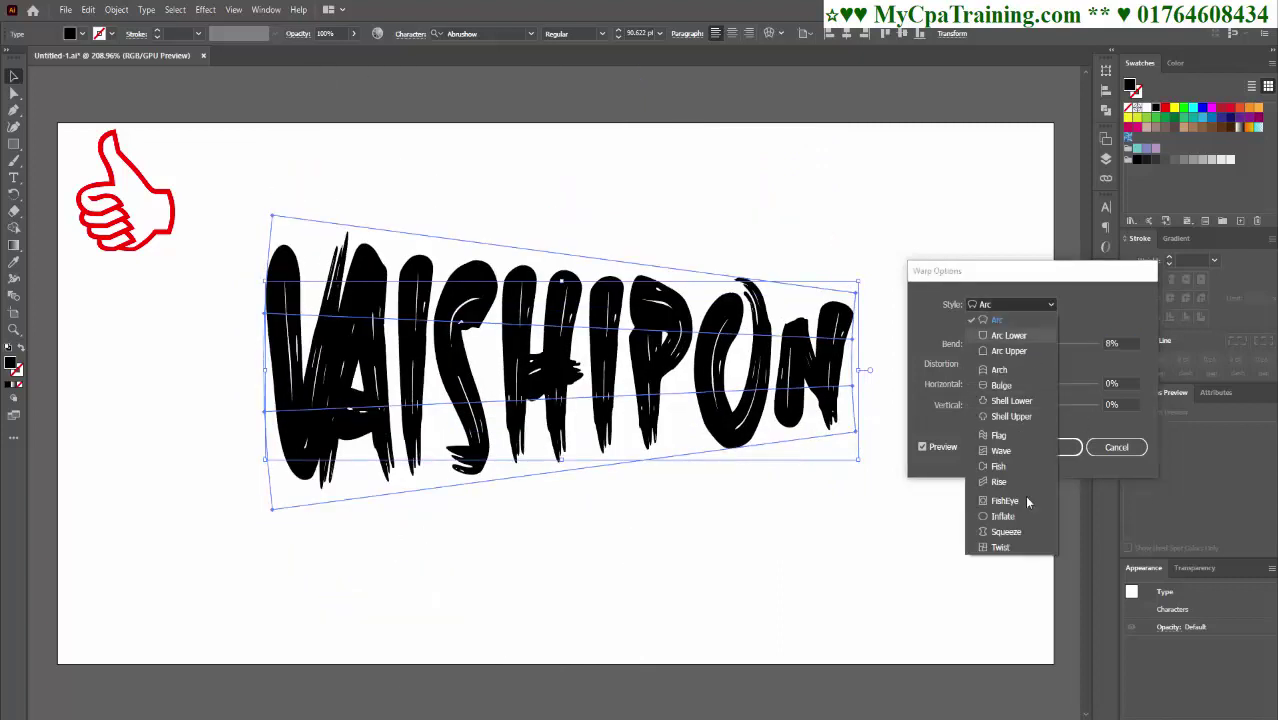
pyautogui.click(967, 388)
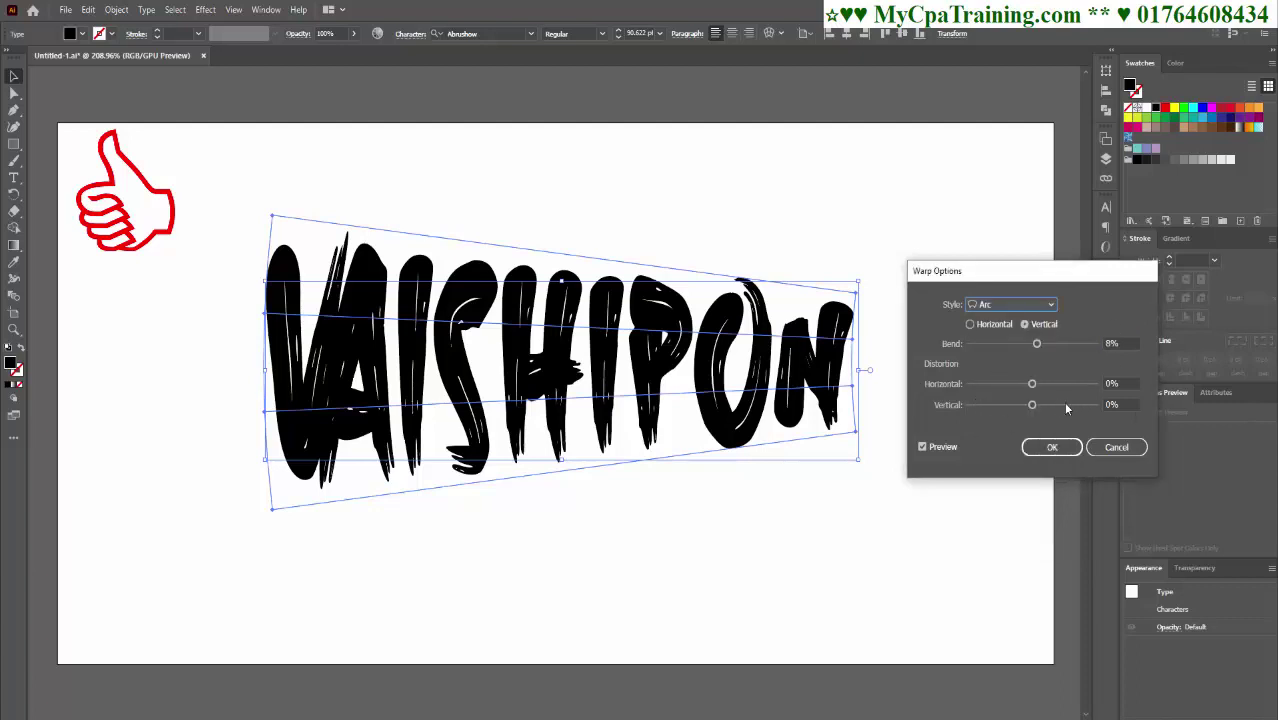
pyautogui.moveTo(1033, 387)
pyautogui.mouseDown()
pyautogui.moveTo(1088, 388)
pyautogui.moveTo(1013, 388)
pyautogui.moveTo(1034, 393)
pyautogui.moveTo(998, 406)
pyautogui.moveTo(1027, 405)
pyautogui.mouseUp()
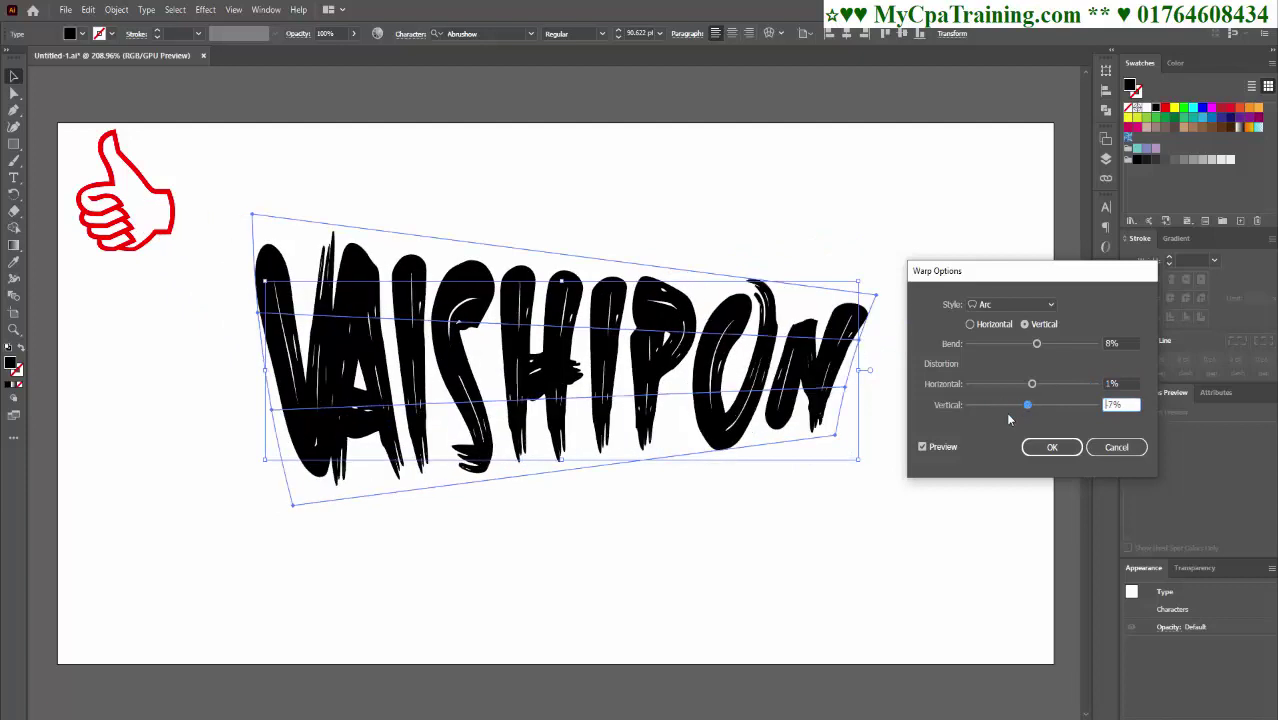
pyautogui.click(1010, 304)
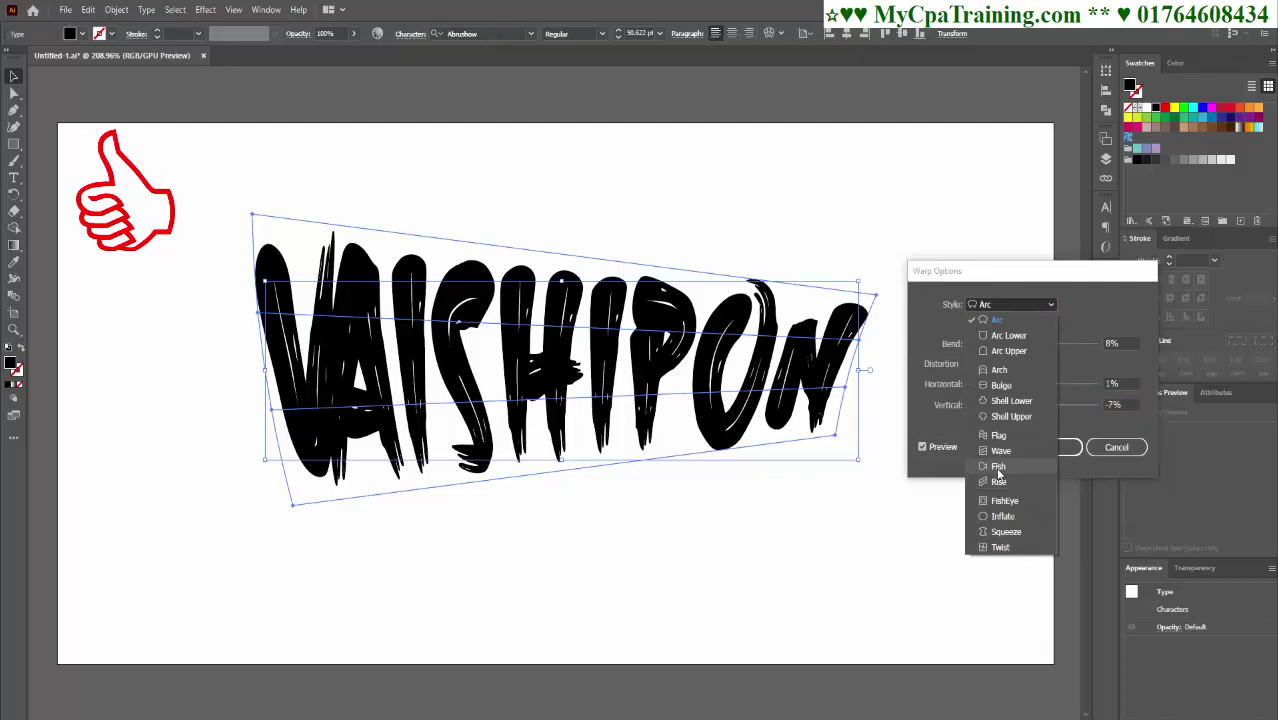
# Preview a Fish warp with bend reversed to -25%, then return to Arc.
pyautogui.click(998, 467)
pyautogui.moveTo(1042, 345)
pyautogui.mouseDown()
pyautogui.moveTo(1066, 347)
pyautogui.moveTo(1030, 345)
pyautogui.moveTo(1045, 345)
pyautogui.mouseUp()
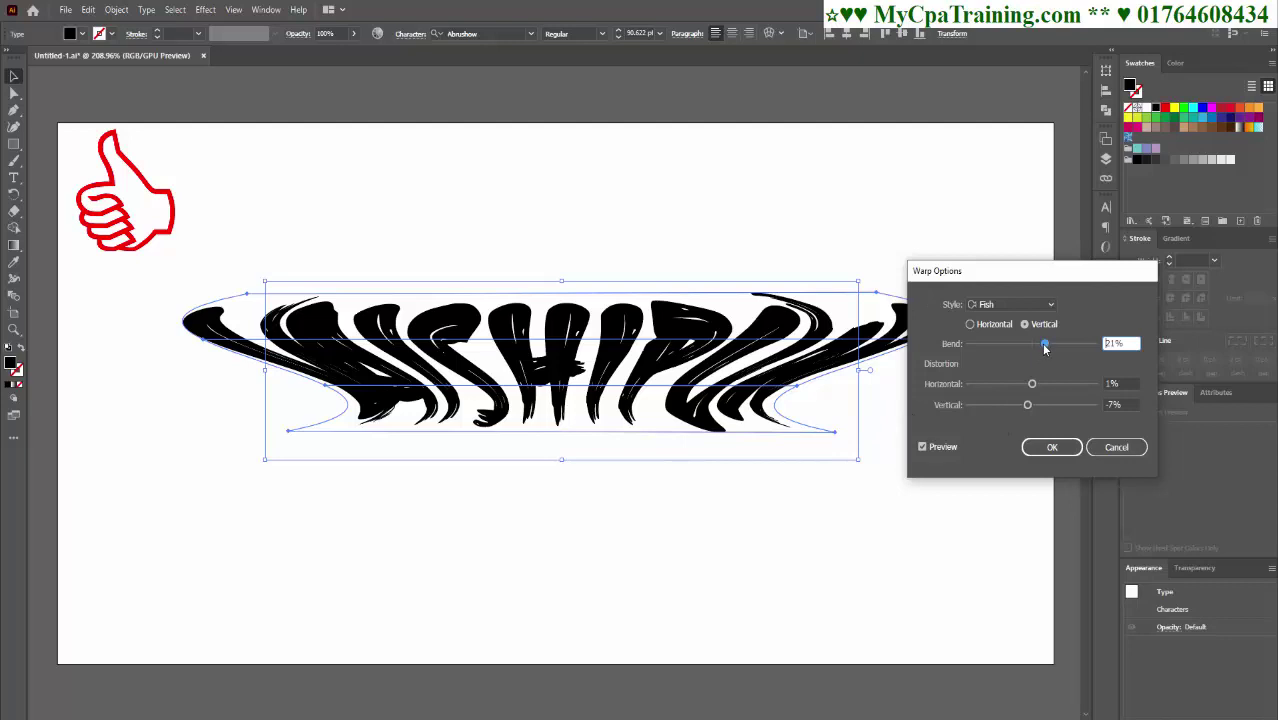
pyautogui.moveTo(1045, 345); pyautogui.dragTo(1015, 345)
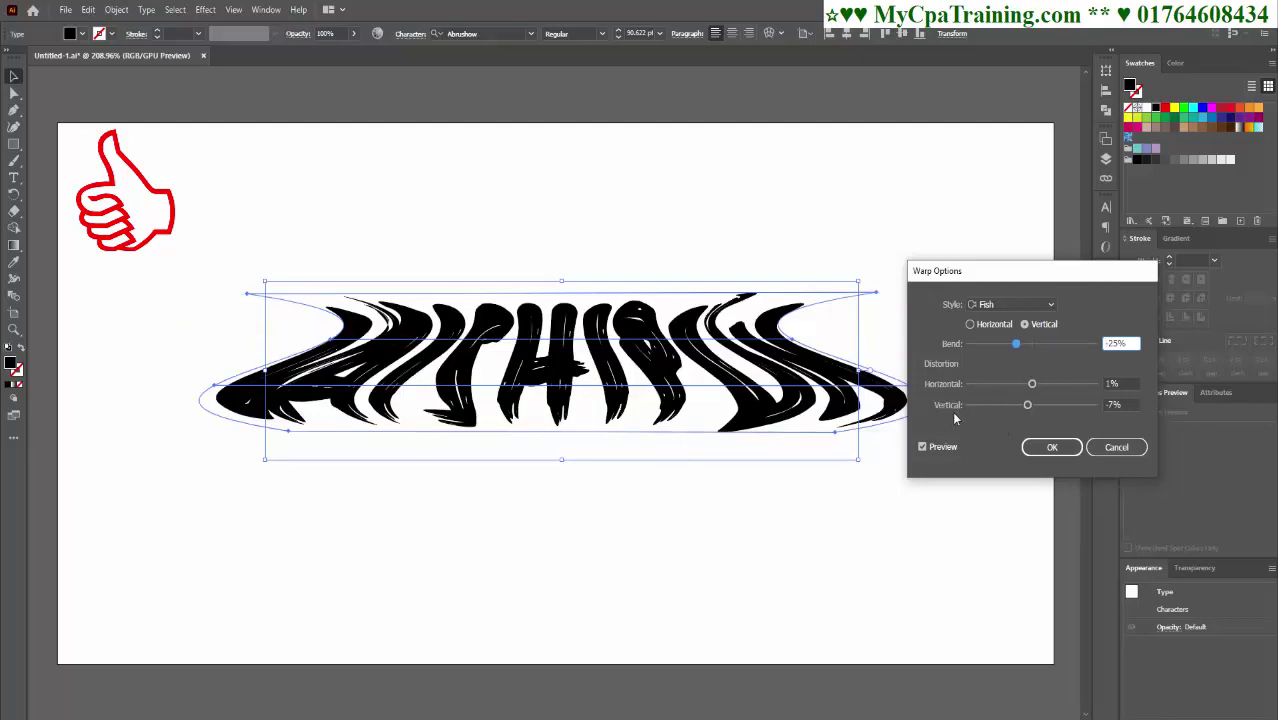
pyautogui.click(1013, 303)
pyautogui.click(1000, 320)
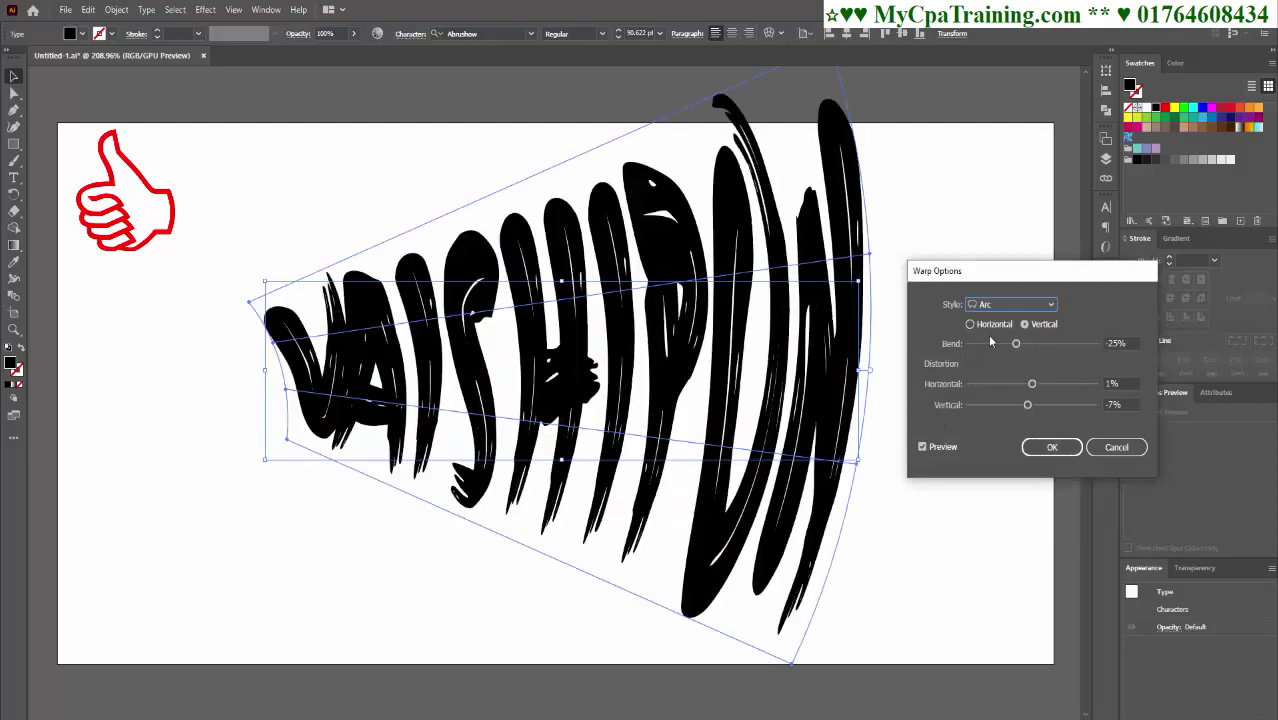
# Apply a horizontal Arc warp with -52% bend and deselect the text.
pyautogui.moveTo(1015, 344); pyautogui.dragTo(1040, 345)
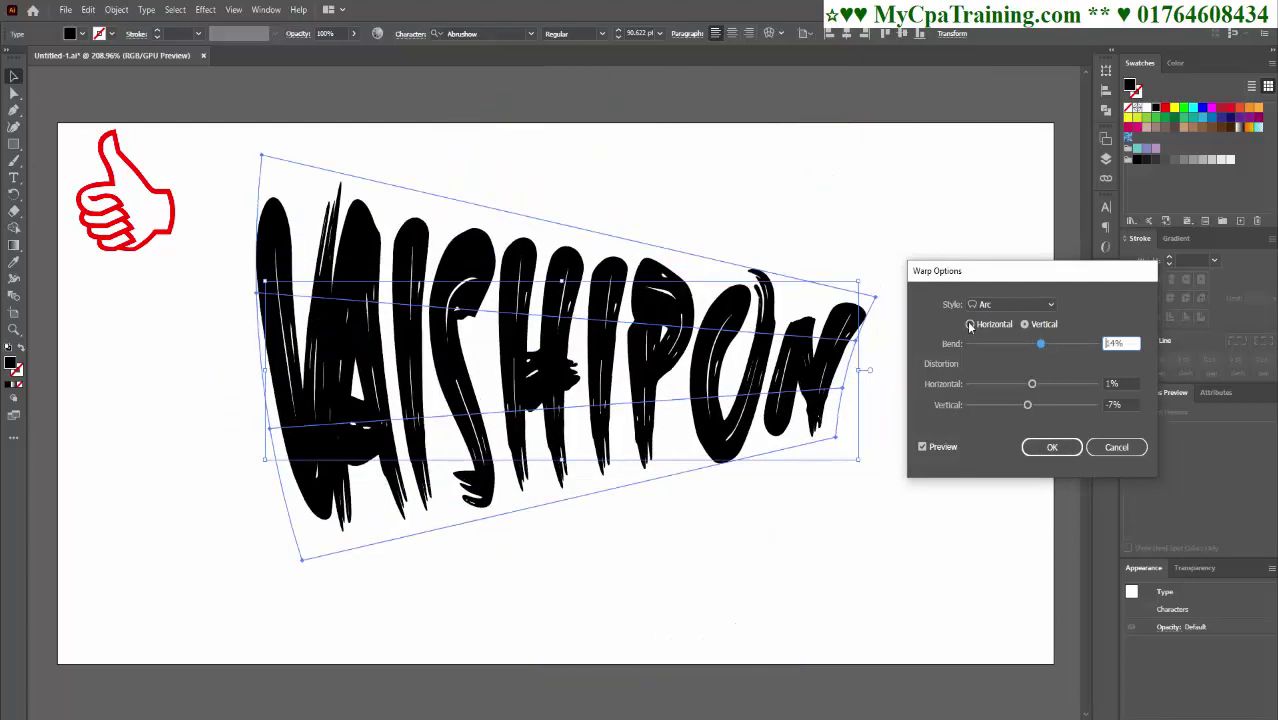
pyautogui.click(970, 325)
pyautogui.moveTo(1040, 344); pyautogui.dragTo(1061, 347)
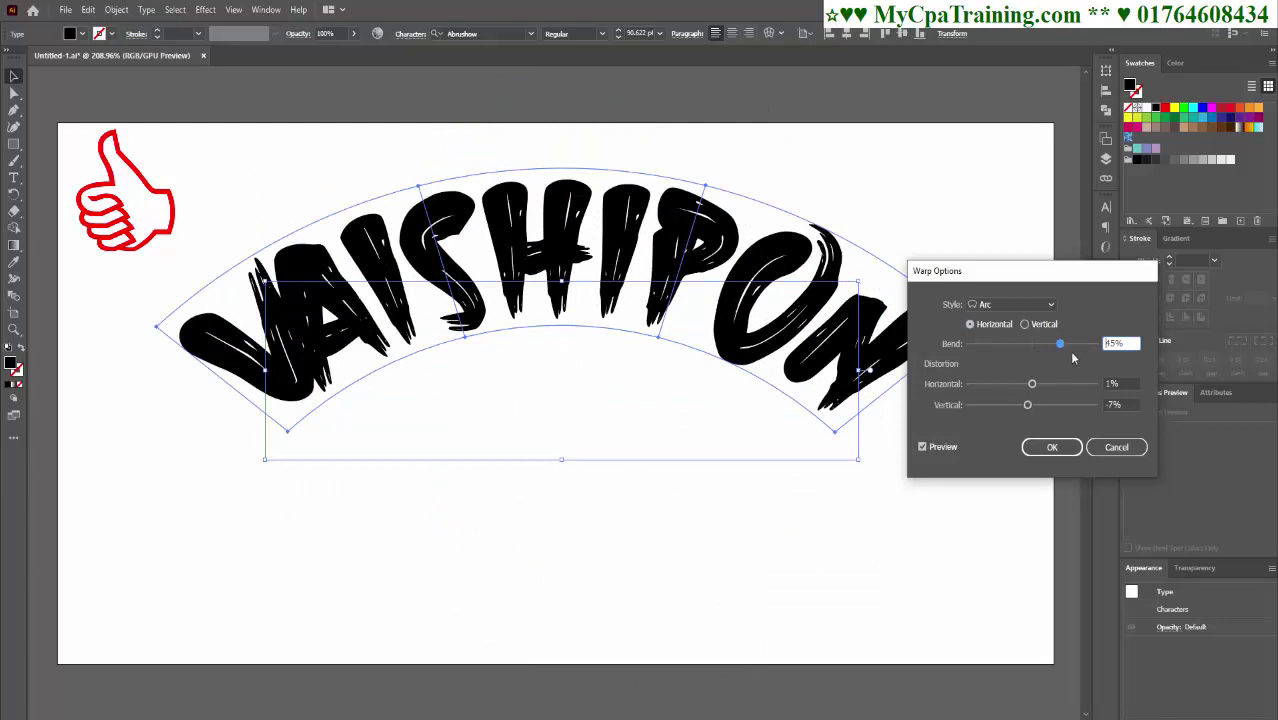
pyautogui.moveTo(1061, 347); pyautogui.dragTo(997, 347)
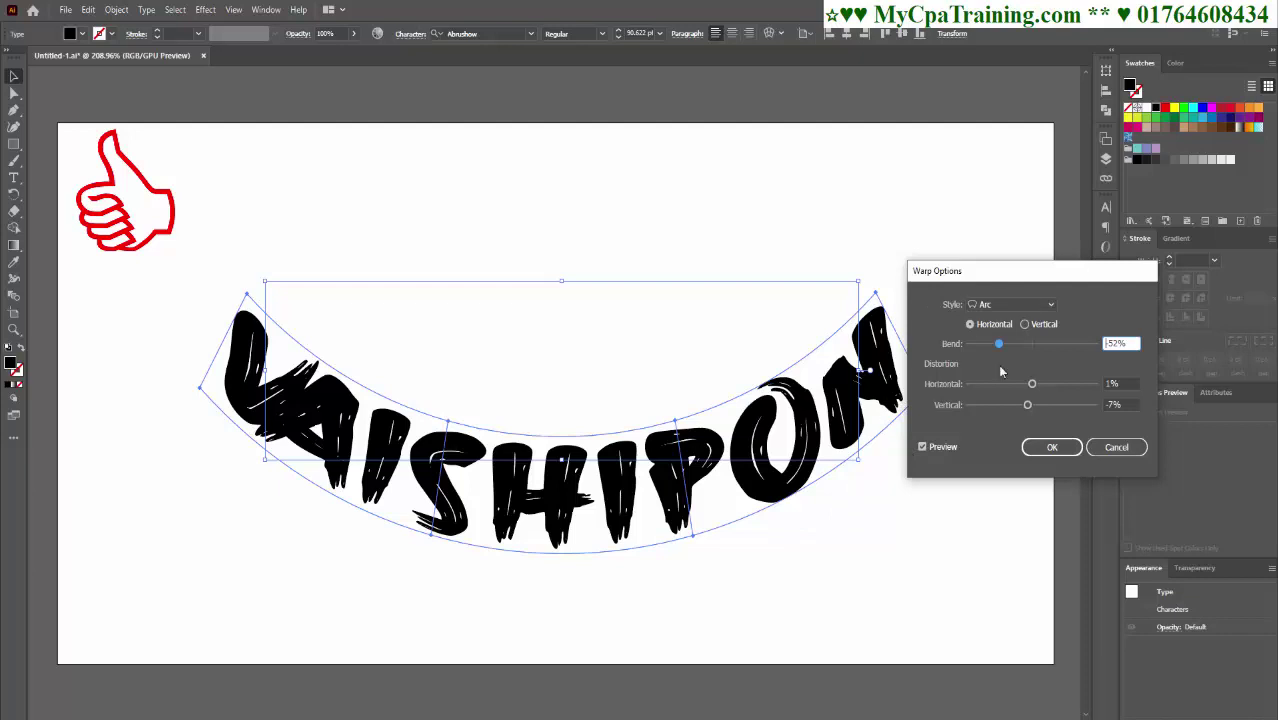
pyautogui.click(1051, 447)
pyautogui.click(434, 181)
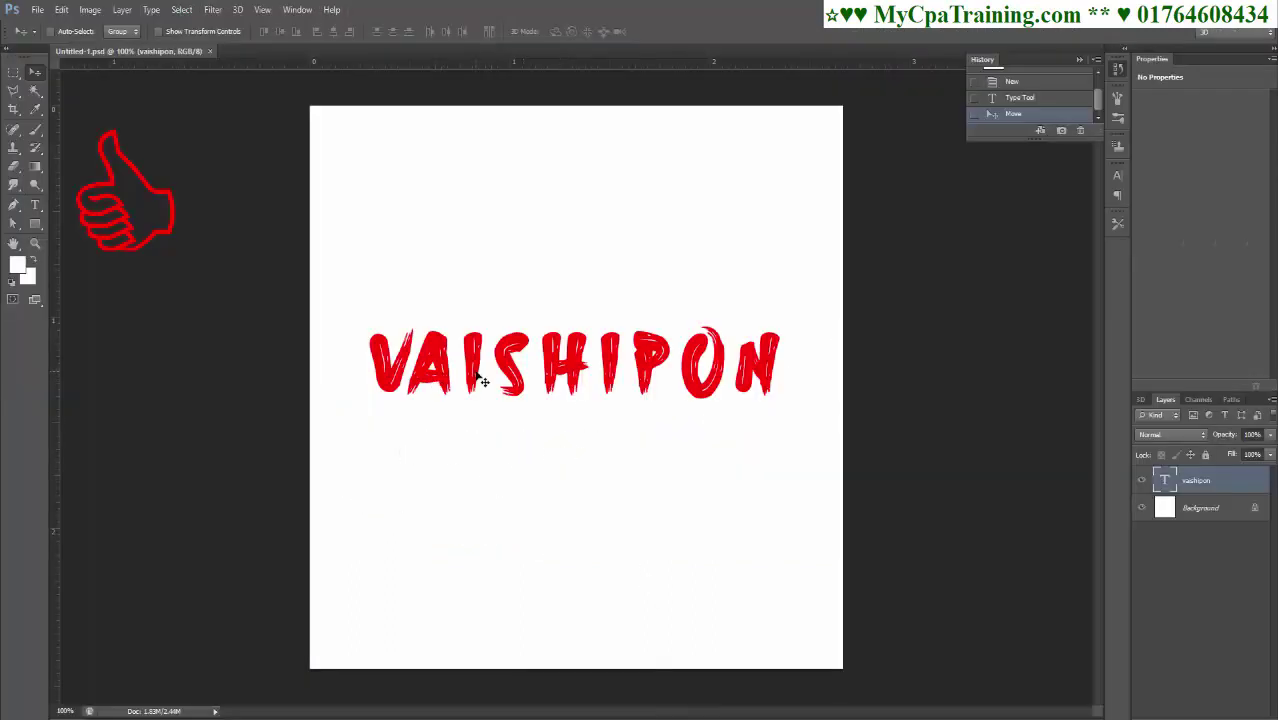
# Select the vaishipon text layer and put it into free-transform warp mode.
pyautogui.rightClick(552, 352)
pyautogui.click(556, 362)
pyautogui.hotkey('ctrl', 't')
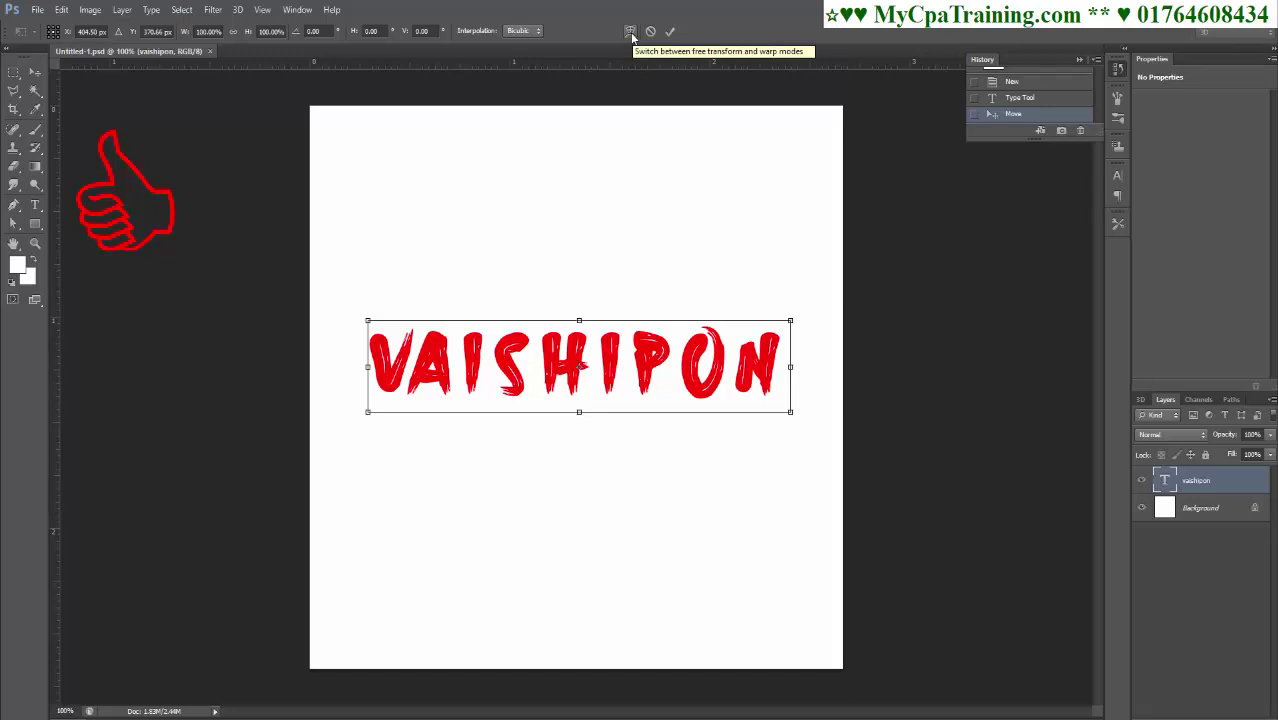
pyautogui.click(631, 32)
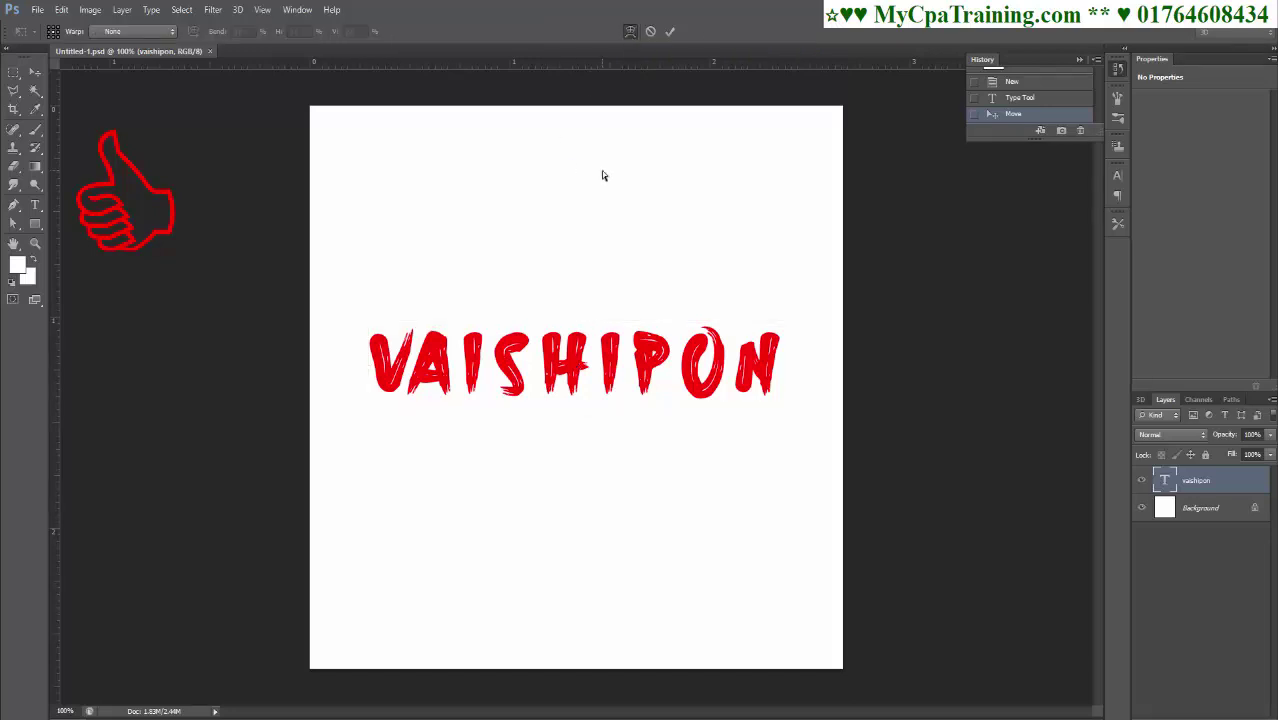
# Preview the Arc and Shell Lower warp presets, settling on Flag.
pyautogui.click(174, 33)
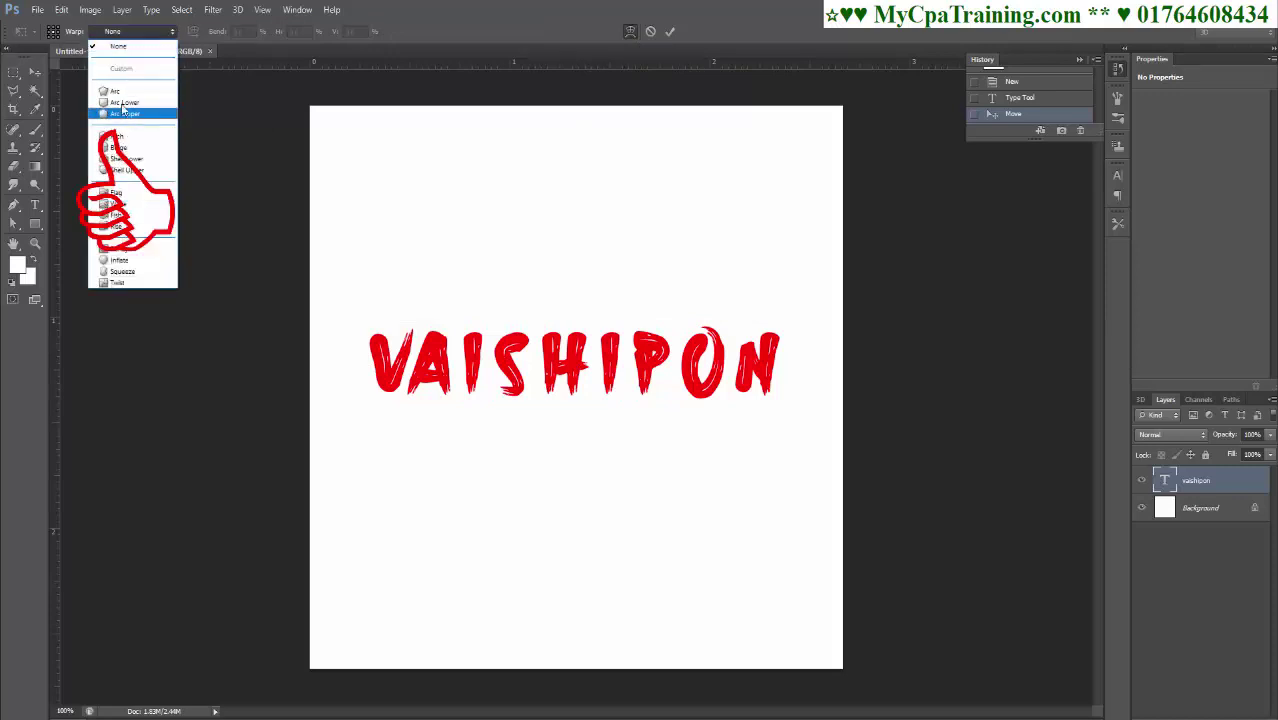
pyautogui.click(120, 100)
pyautogui.click(174, 32)
pyautogui.click(126, 159)
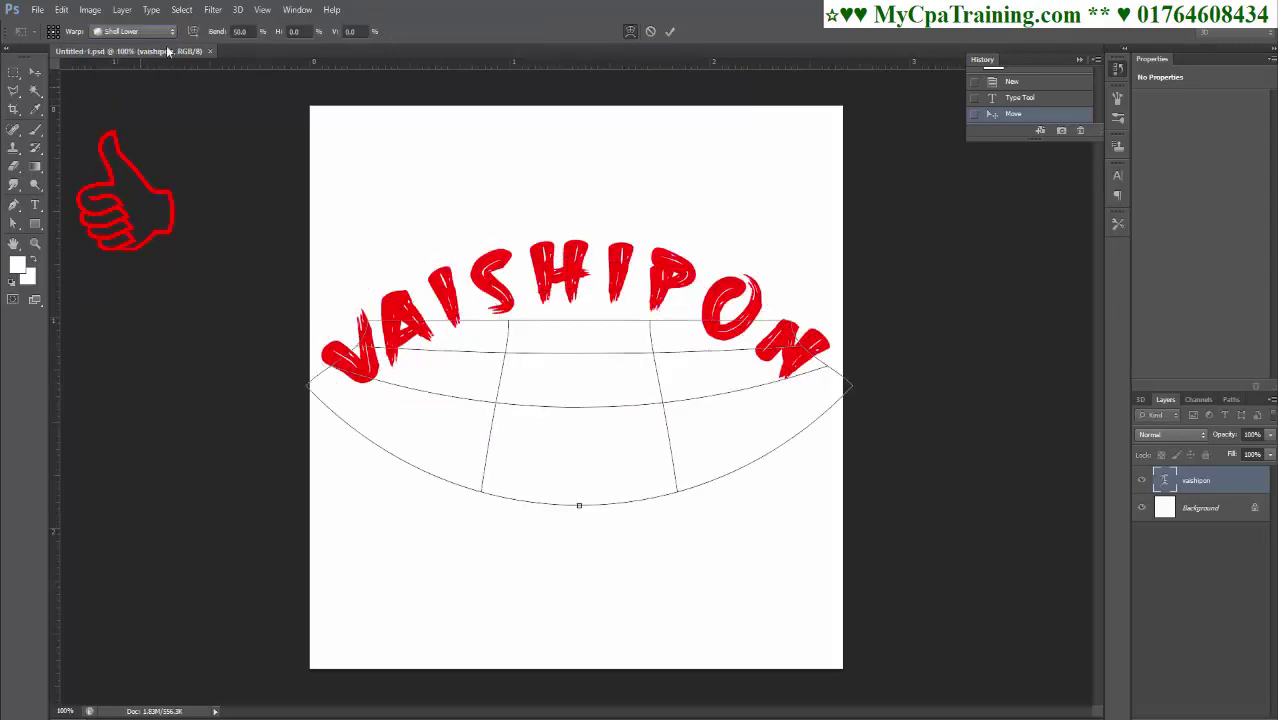
pyautogui.click(170, 32)
pyautogui.click(120, 192)
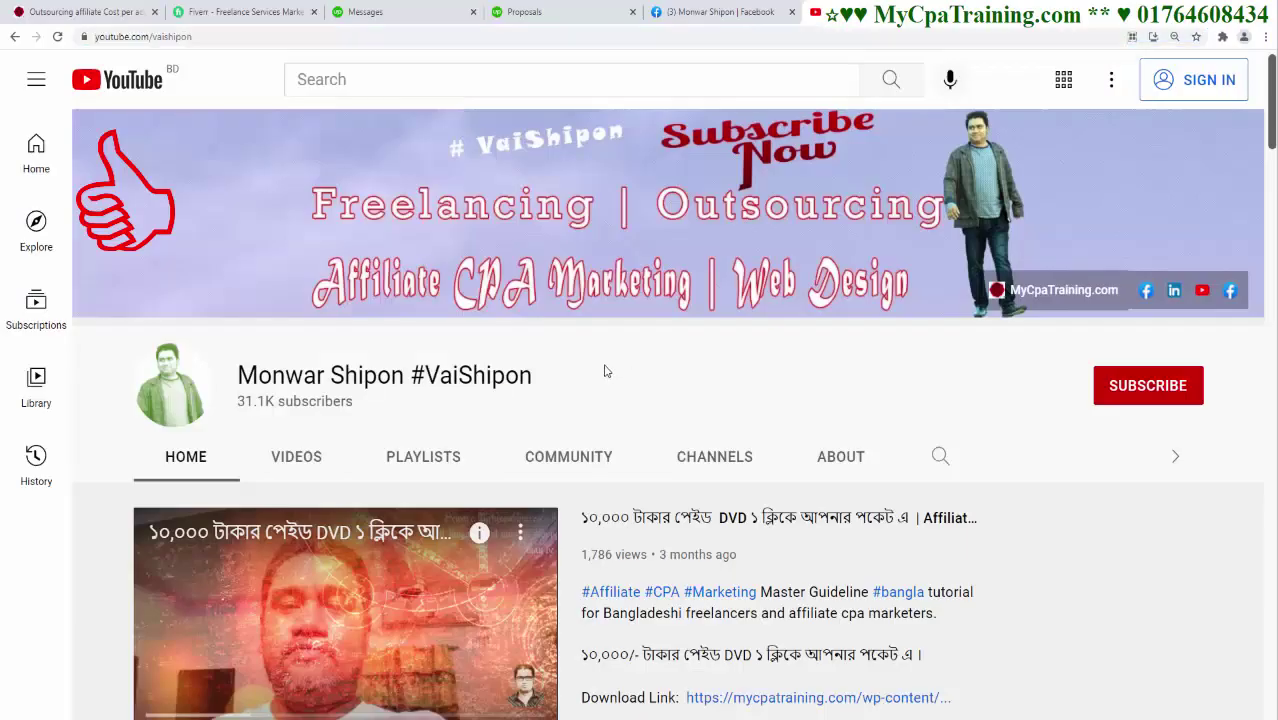
# Highlight the channel hashtag, then switch to the mycpatraining.com tab with Ctrl+1.
pyautogui.moveTo(560, 377); pyautogui.dragTo(422, 375)
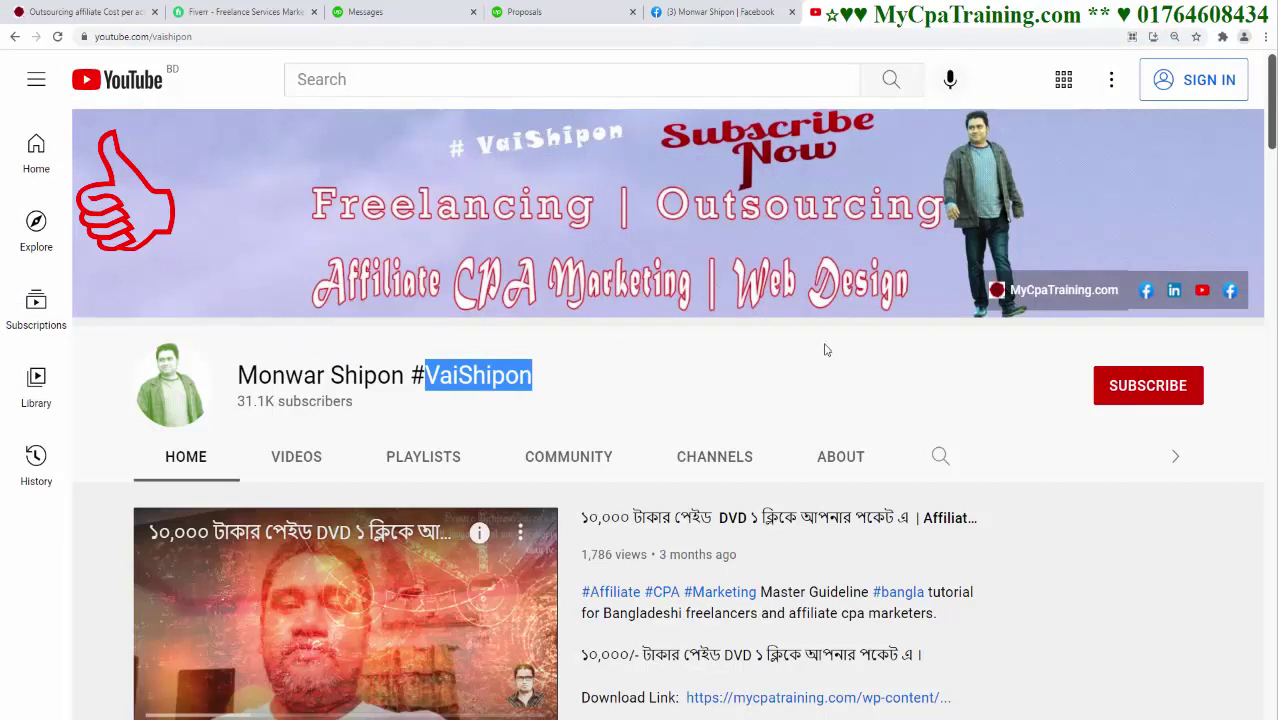
pyautogui.hotkey('ctrl', '1')
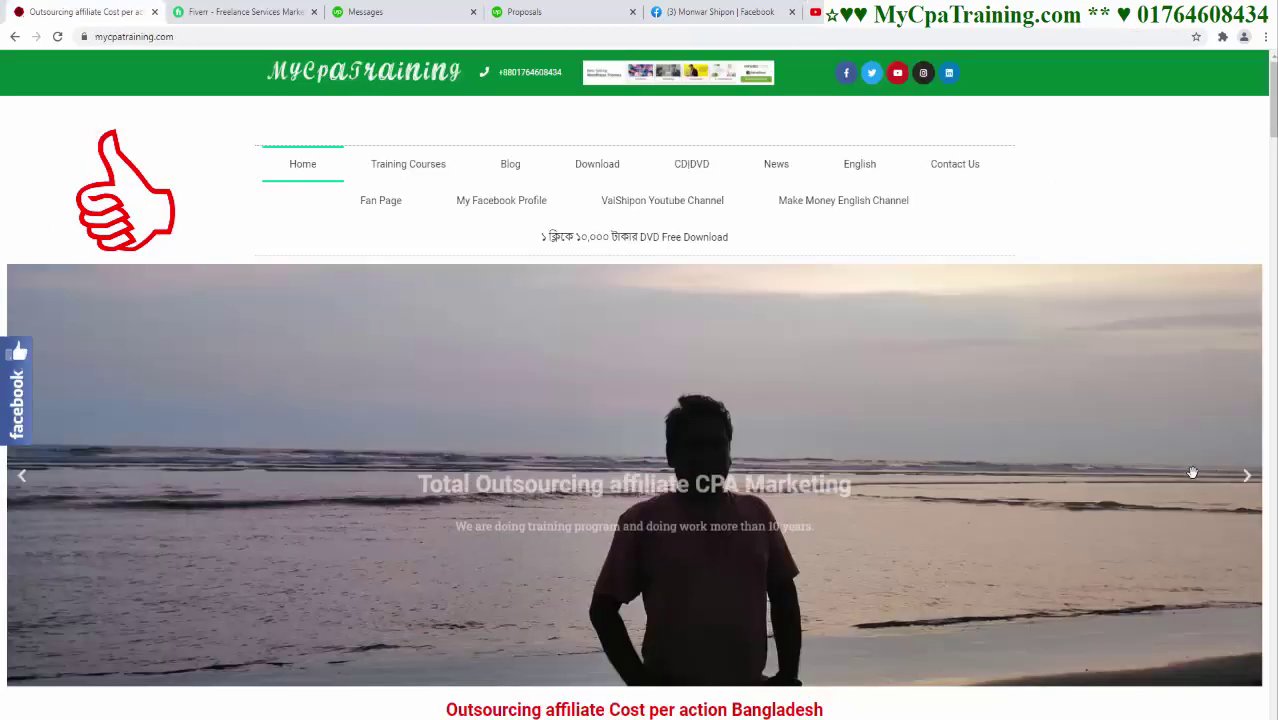